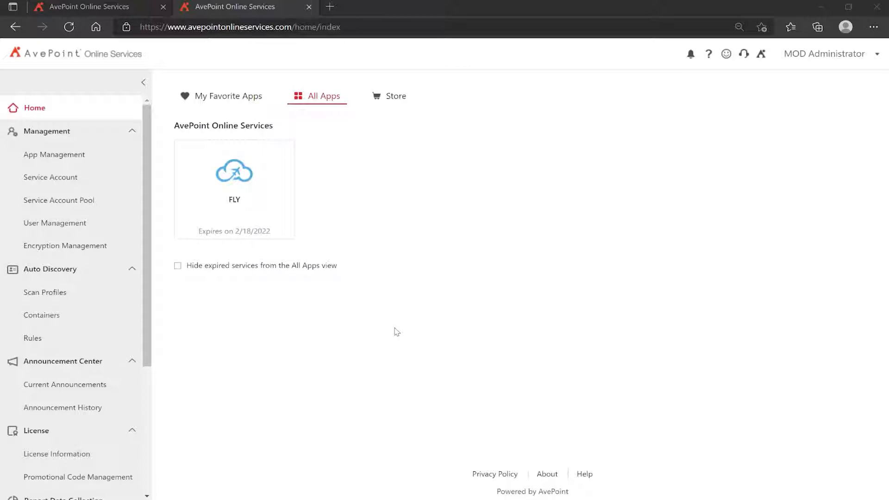
Open FLY from the AvePoint Online Services apps and dismiss its setup assistance page to reach the dashboard.
click(241, 188)
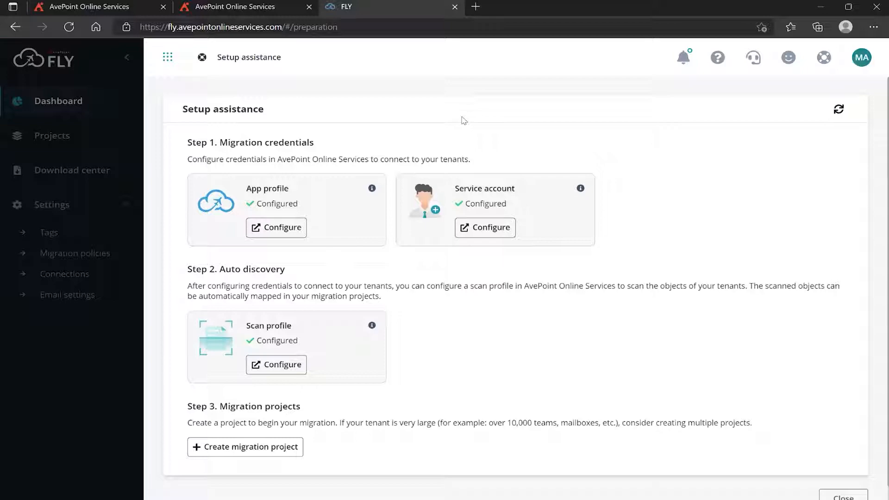
click(246, 7)
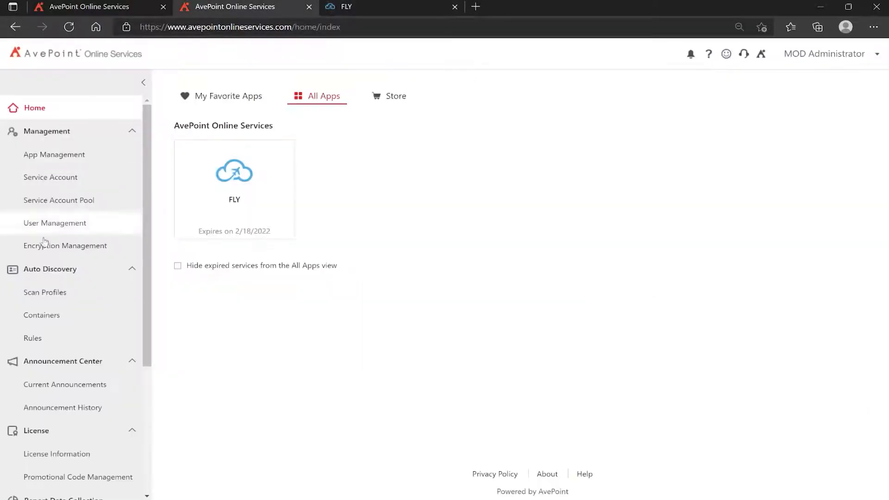
click(372, 11)
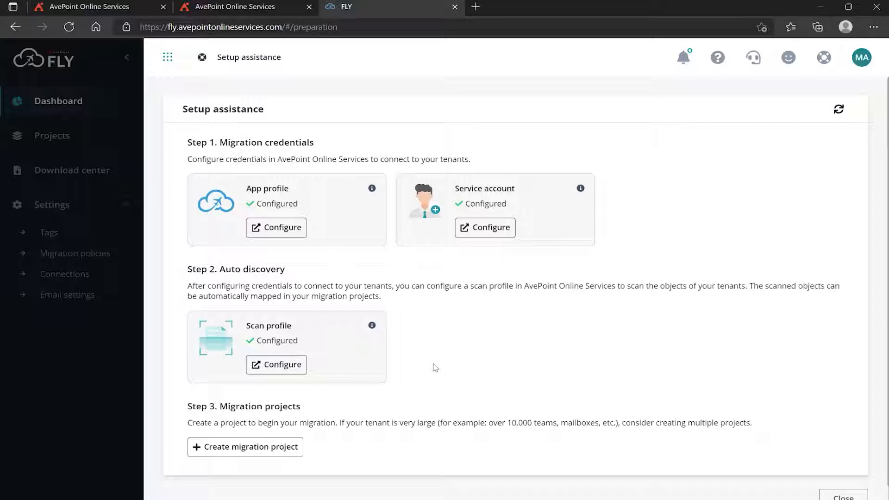
scroll(437, 278, down, 1)
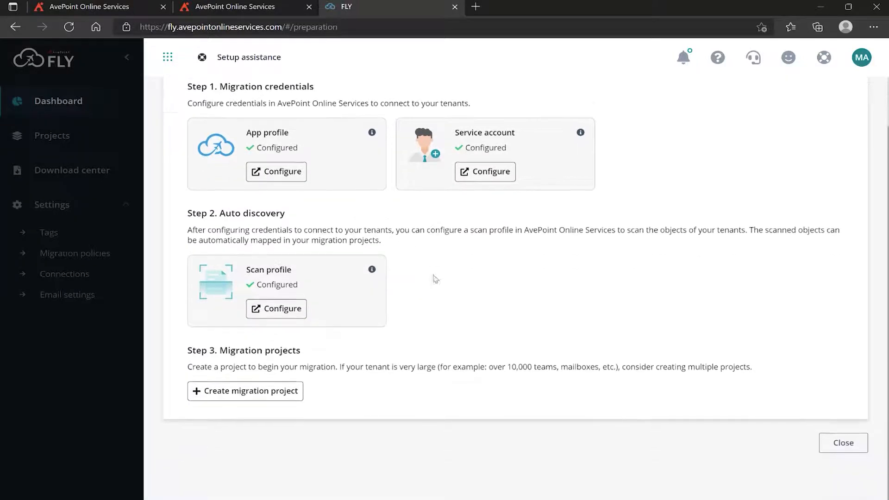
click(837, 442)
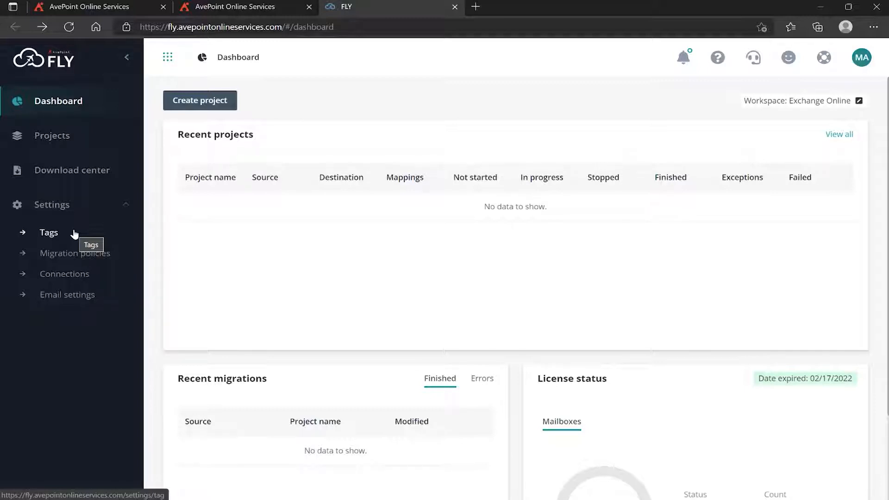
Start a Microsoft Teams migration policy named "Teams Migration Policy" with the description "For all Teams migrations" and continue to its filter settings.
click(83, 260)
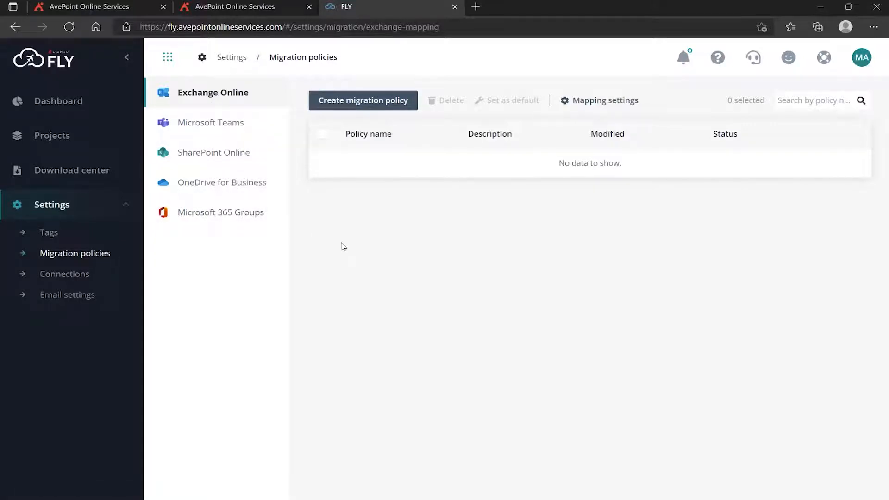
click(212, 122)
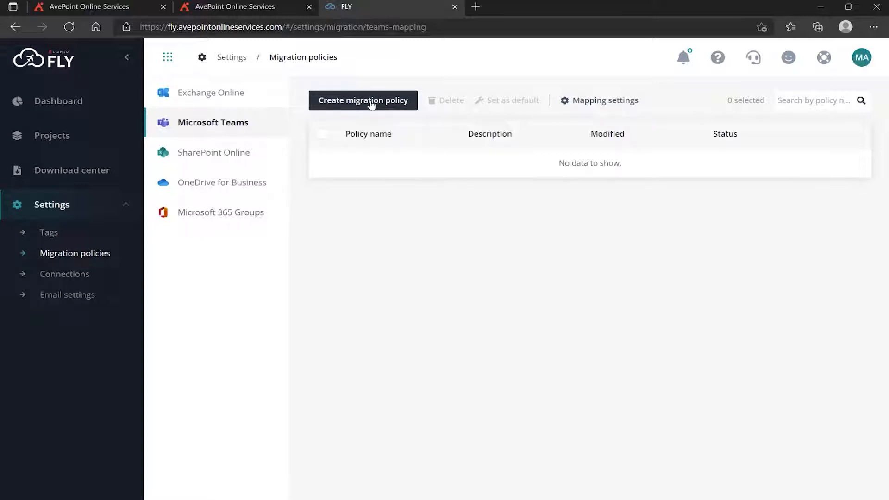
click(371, 104)
click(609, 175)
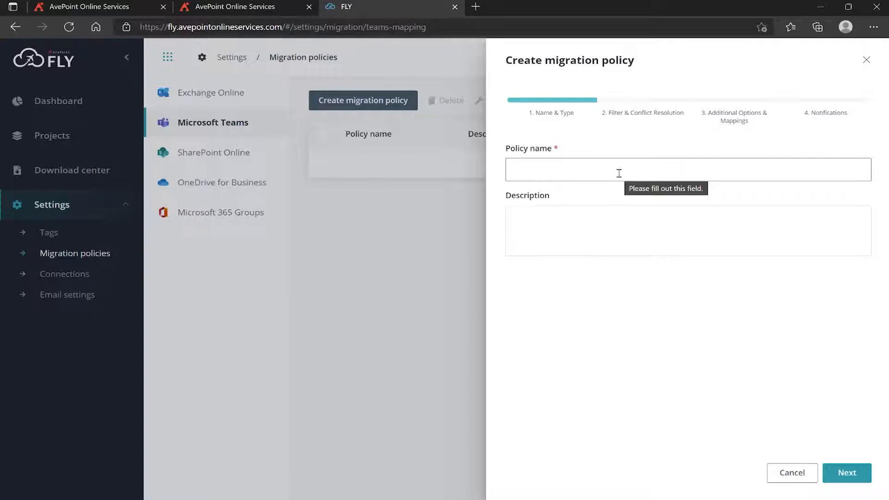
click(587, 172)
text(Teams Migration Policy)
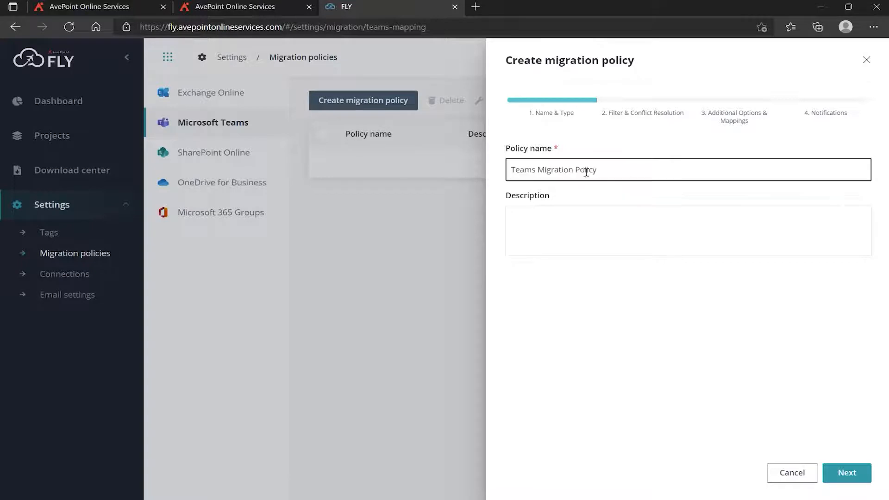
click(604, 220)
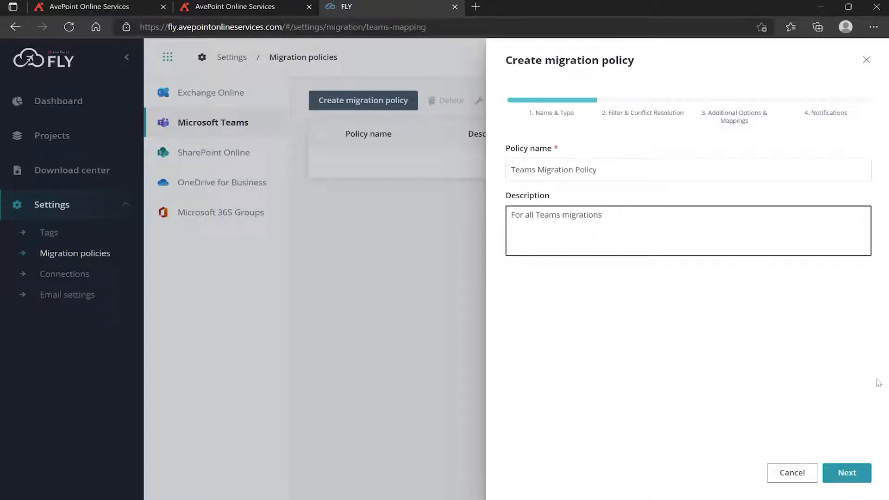
click(846, 479)
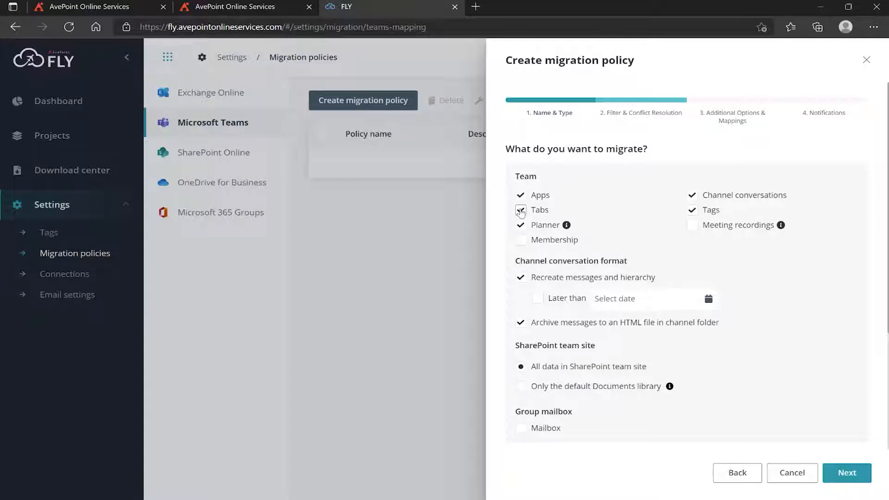
Include Membership and Meeting recordings in the team content to migrate.
click(521, 241)
click(693, 226)
click(537, 298)
click(638, 304)
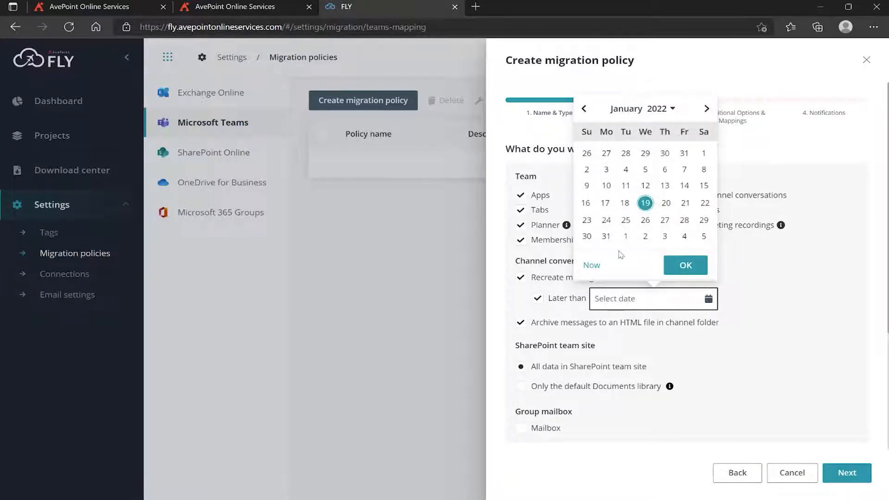
click(538, 296)
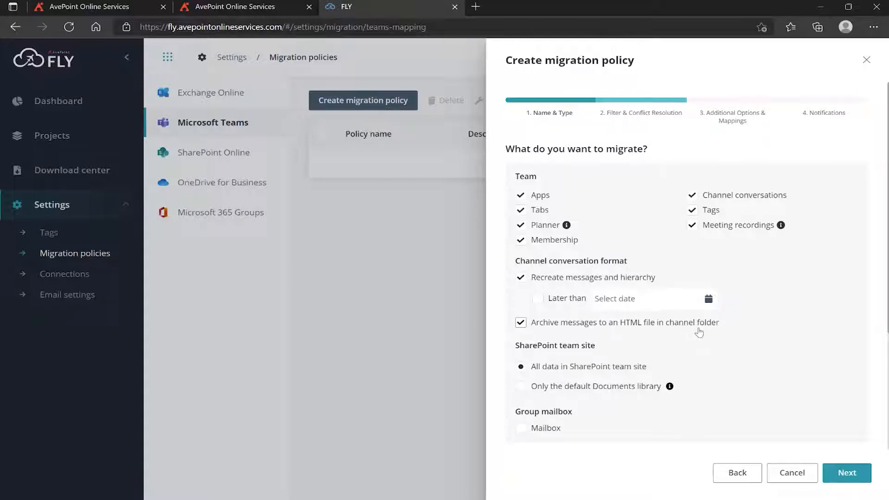
Turn off archiving messages to an HTML file in the channel folder and include the group mailbox in the migration.
click(519, 322)
scroll(514, 302, down, 4)
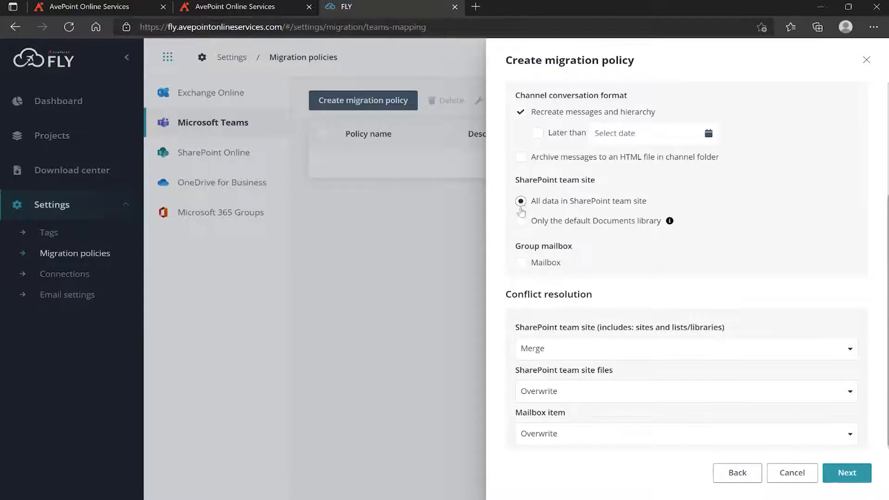
scroll(575, 255, down, 1)
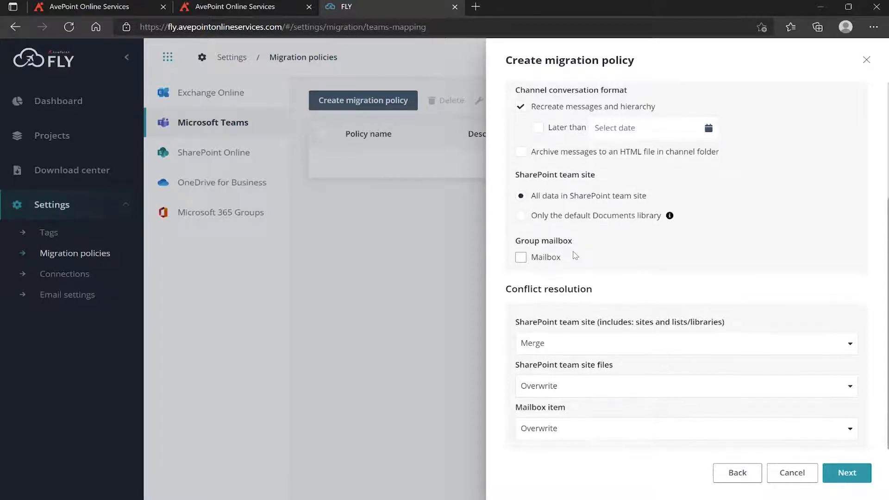
click(521, 259)
Check the conflict resolution choices for the SharePoint team site, its files and mailbox items, and continue to the additional options.
click(656, 348)
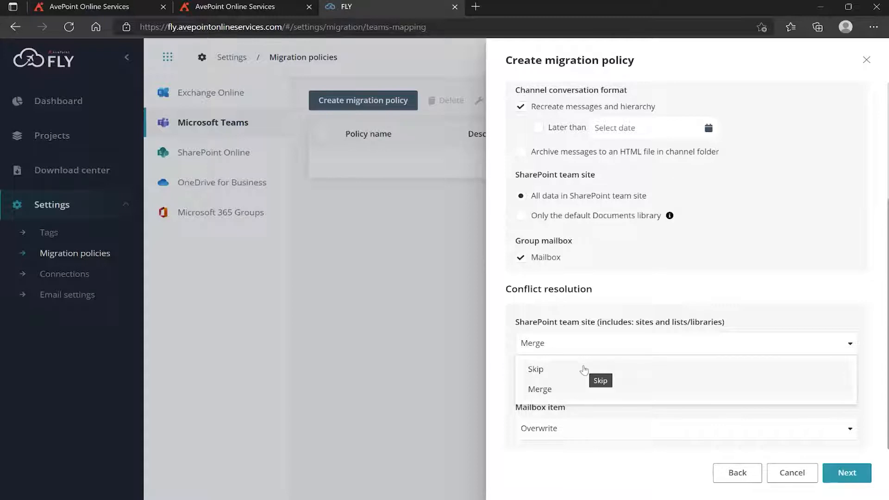
click(619, 295)
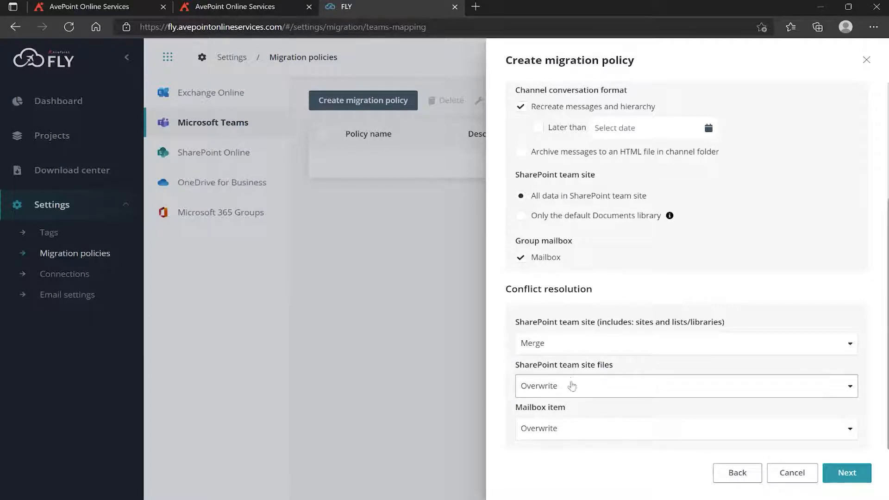
click(605, 385)
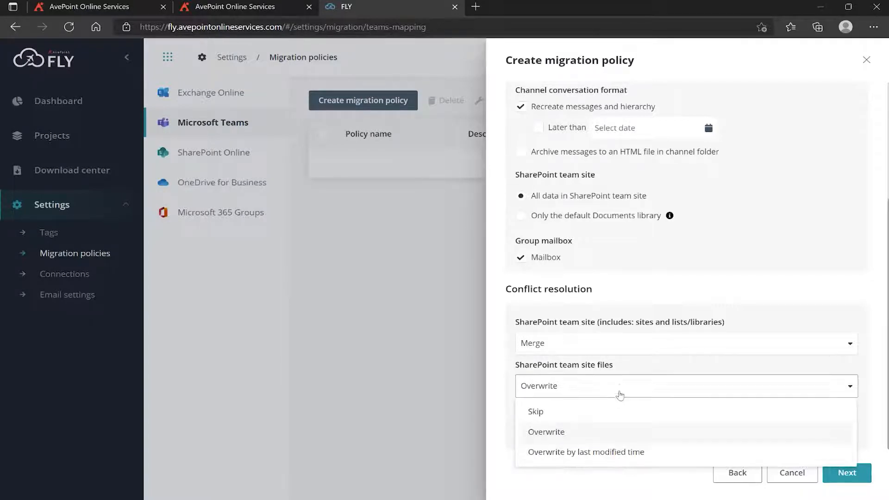
click(620, 368)
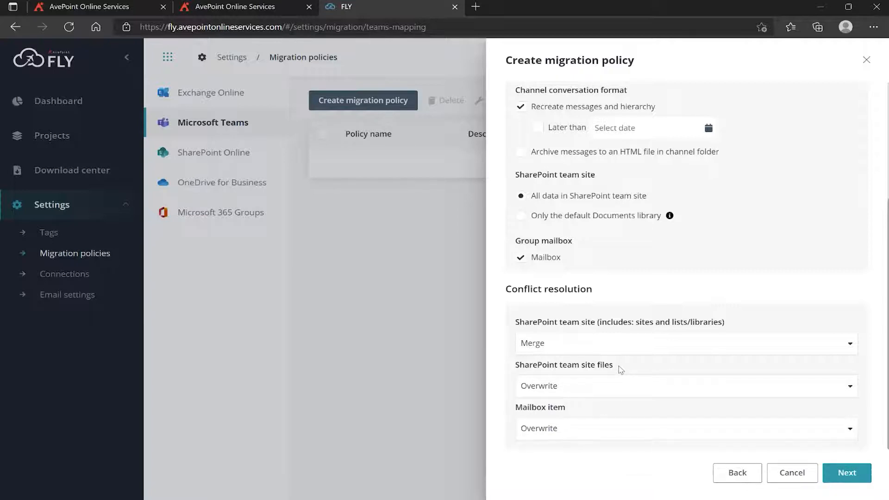
click(608, 428)
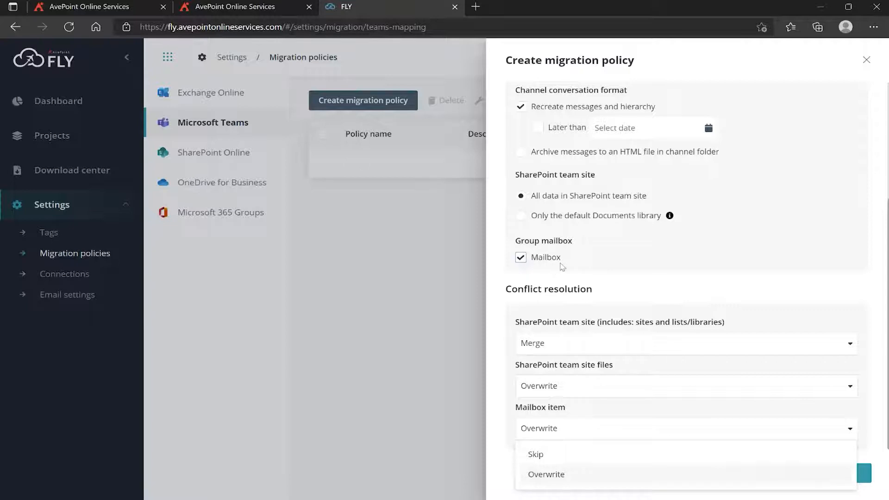
click(587, 410)
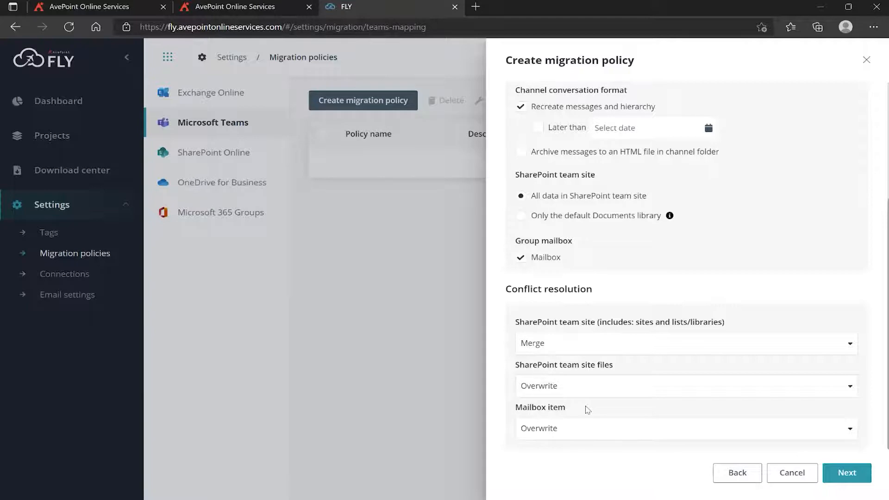
scroll(588, 410, up, 4)
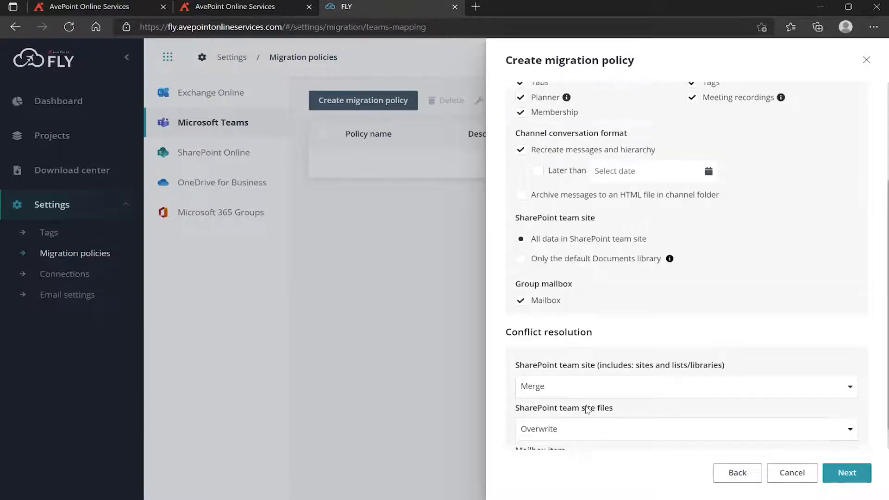
click(846, 473)
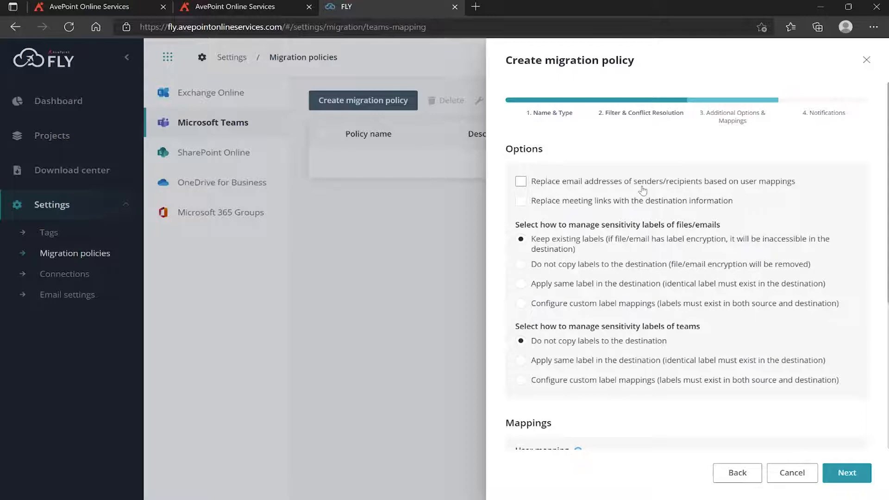
Try the options that replace sender/recipient email addresses and meeting links, and examine the form for creating a user mapping.
click(773, 182)
scroll(677, 198, down, 5)
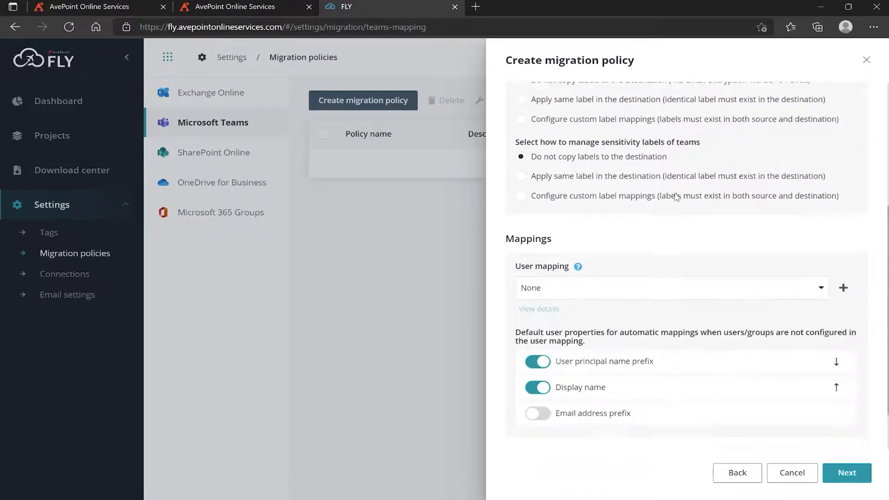
scroll(677, 198, down, 1)
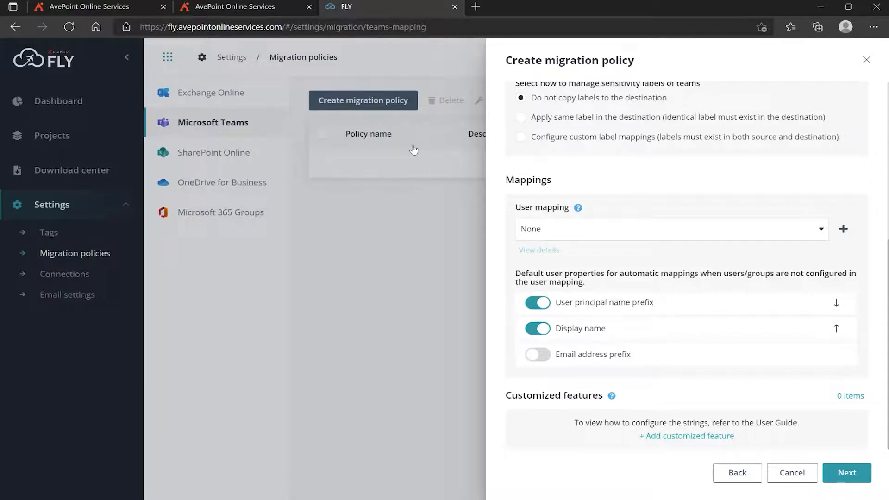
click(678, 229)
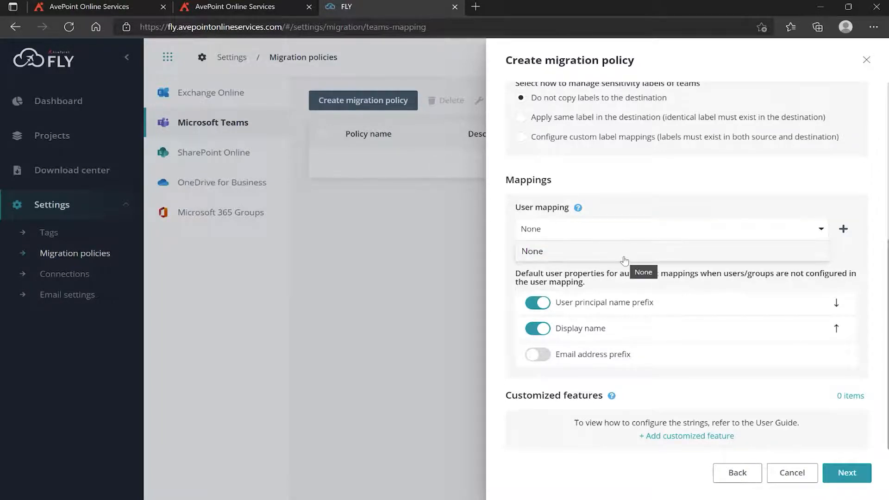
click(659, 188)
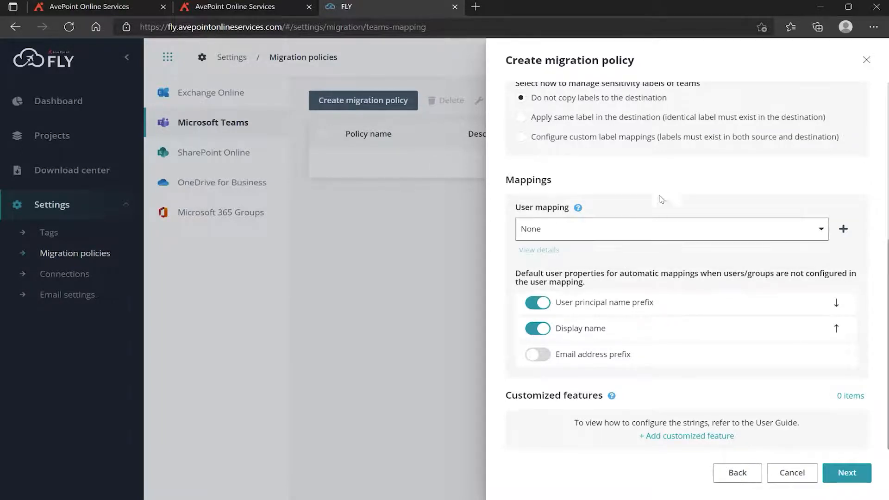
click(844, 229)
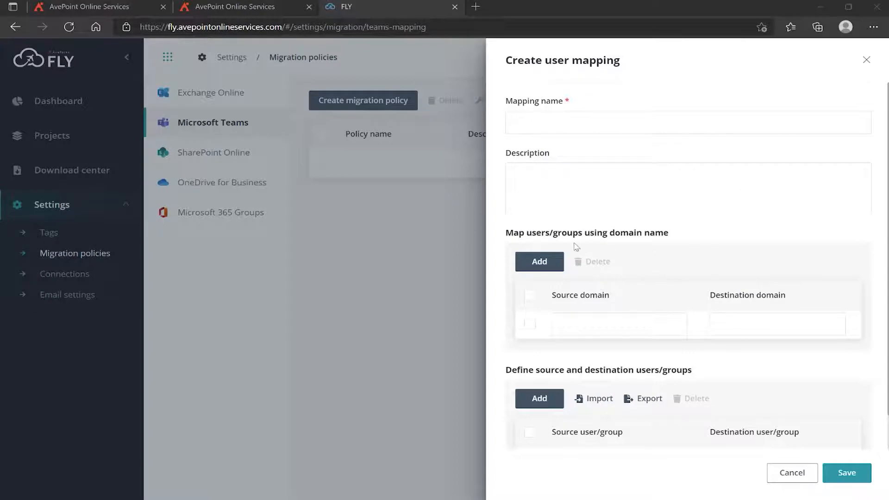
scroll(695, 246, down, 1)
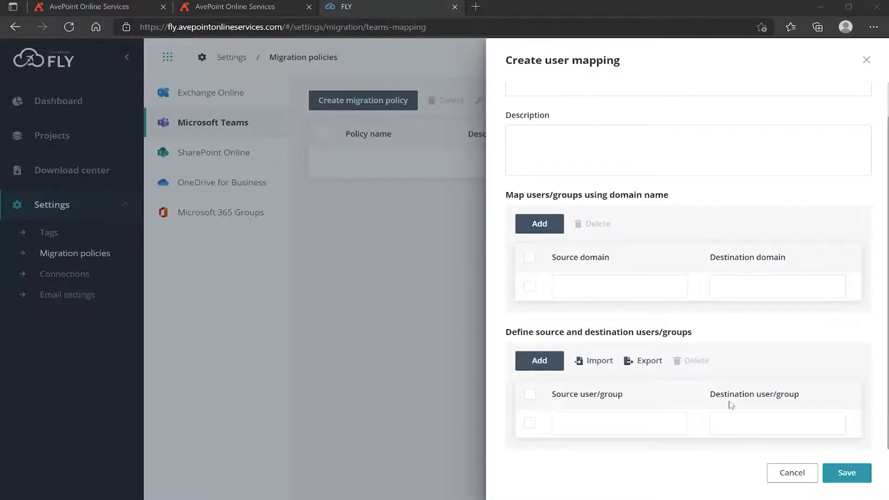
click(785, 474)
scroll(666, 328, up, 6)
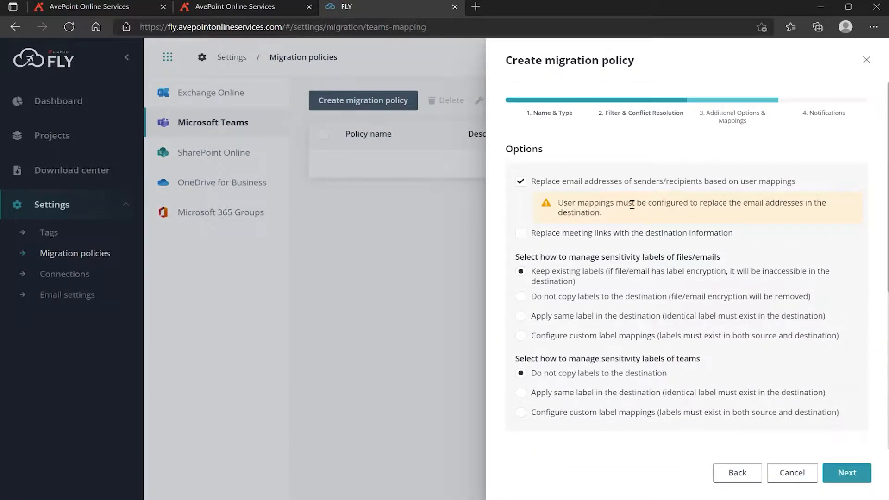
click(518, 182)
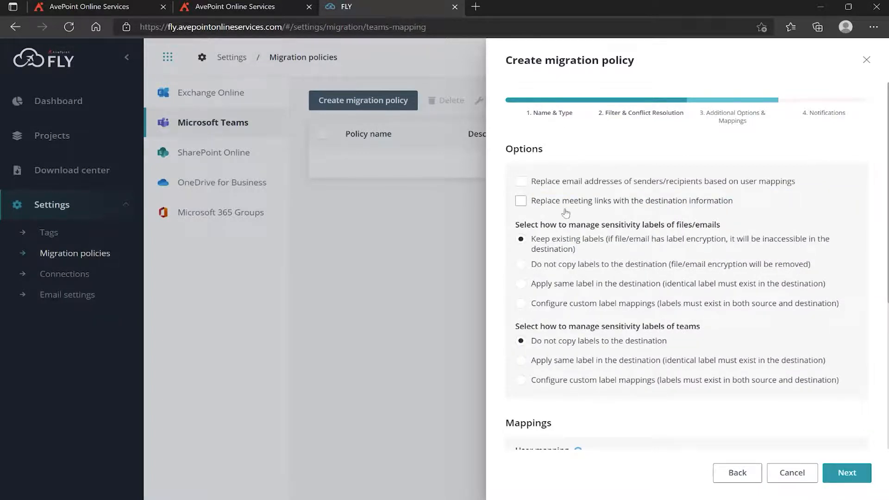
click(521, 201)
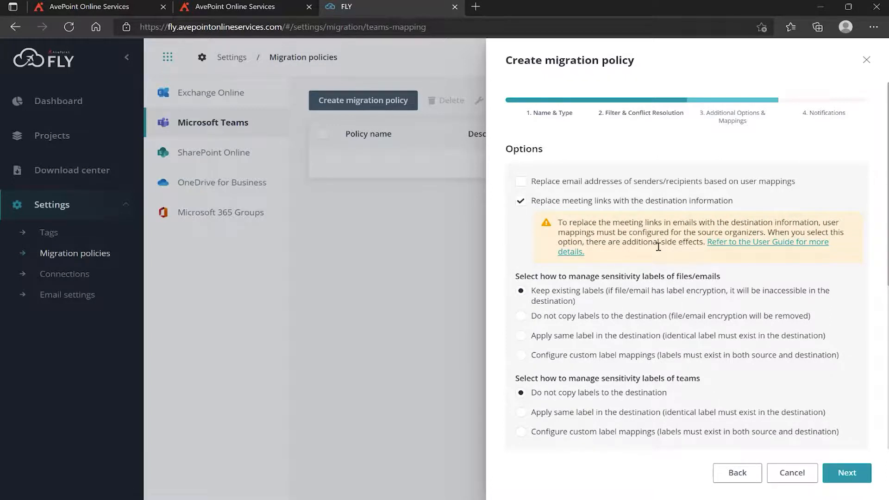
click(521, 201)
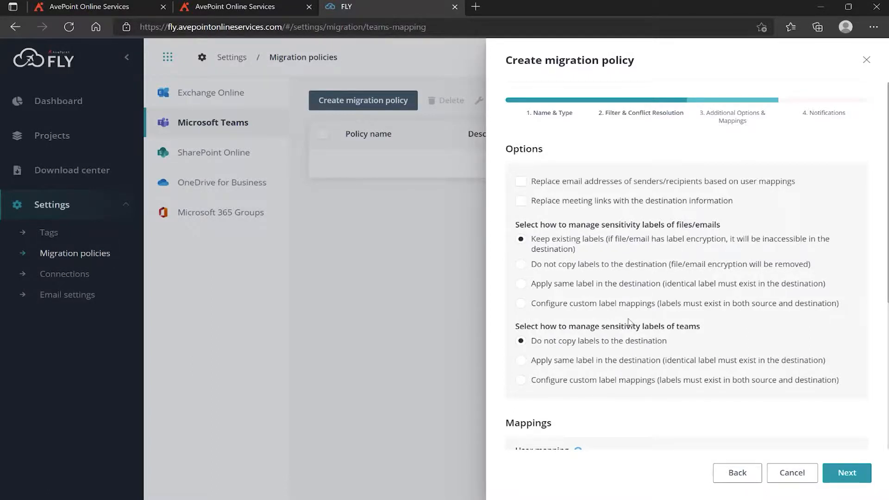
Continue past the additional options and mappings to the policy's notification settings.
scroll(630, 322, down, 5)
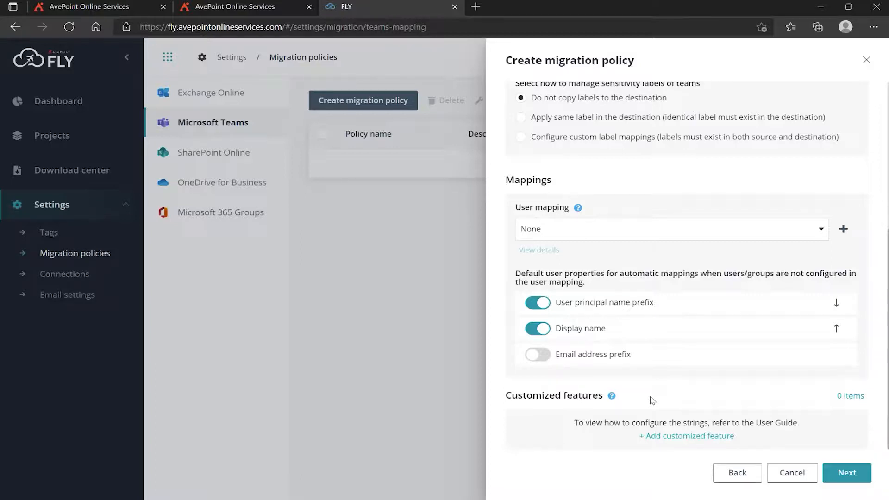
click(844, 478)
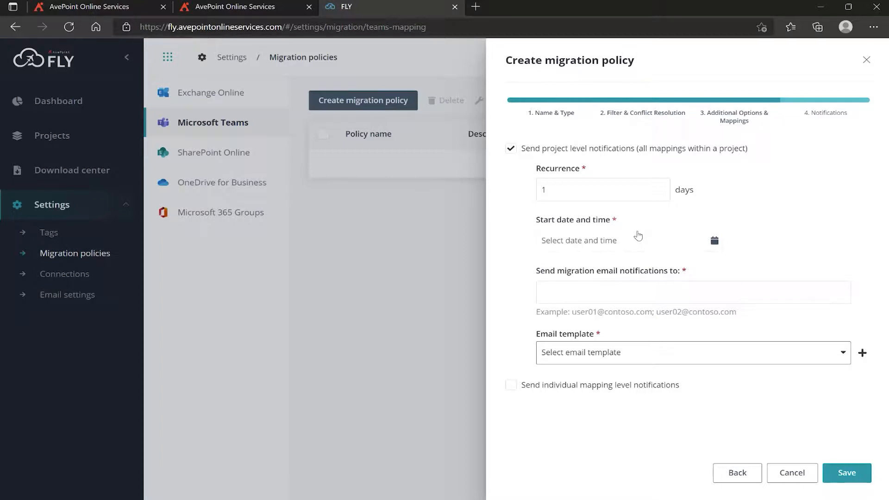
Turn off project level notifications and enable individual mapping level notifications for failed mappings only.
click(510, 148)
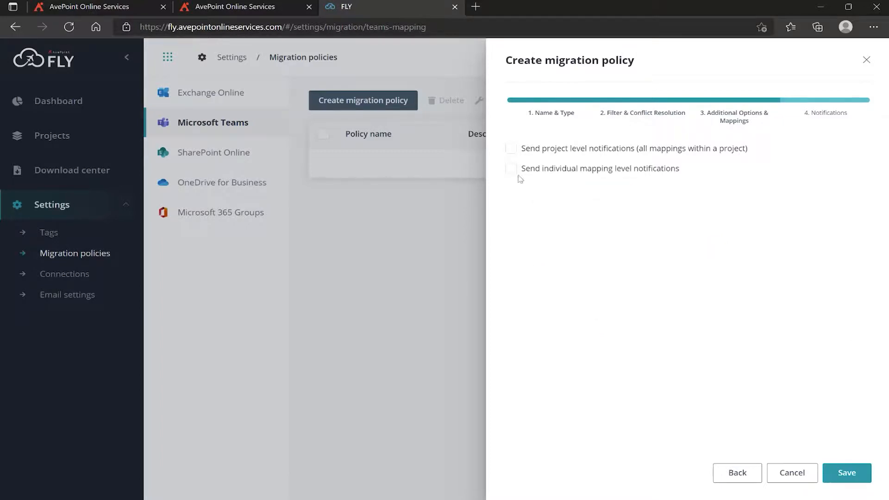
click(511, 169)
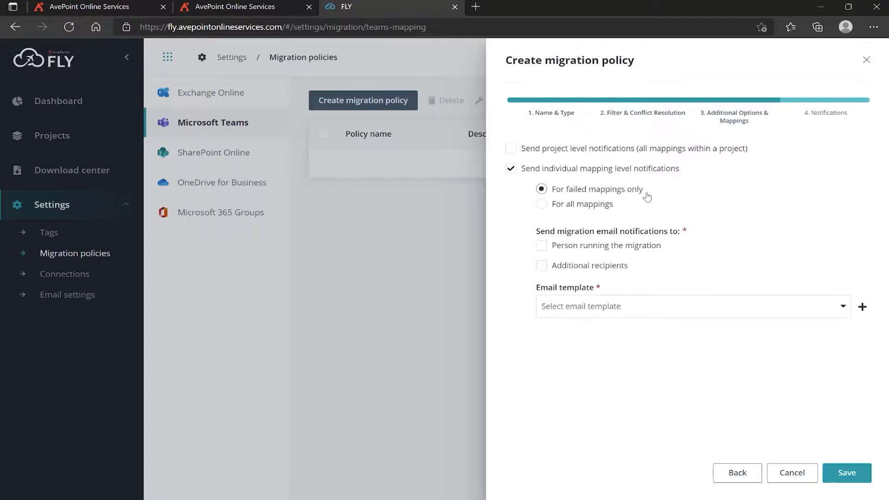
click(542, 204)
click(542, 189)
Set the migration email notifications to go to the person running the migration, without additional recipients.
click(542, 265)
click(618, 291)
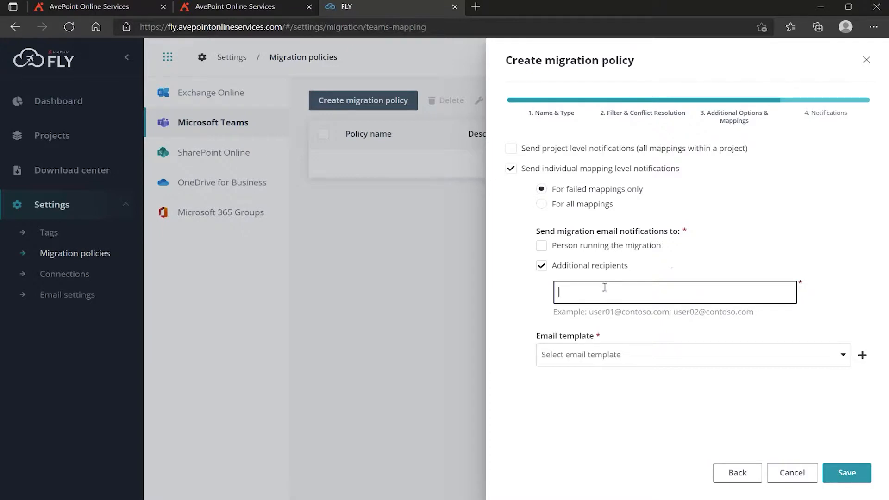
click(542, 246)
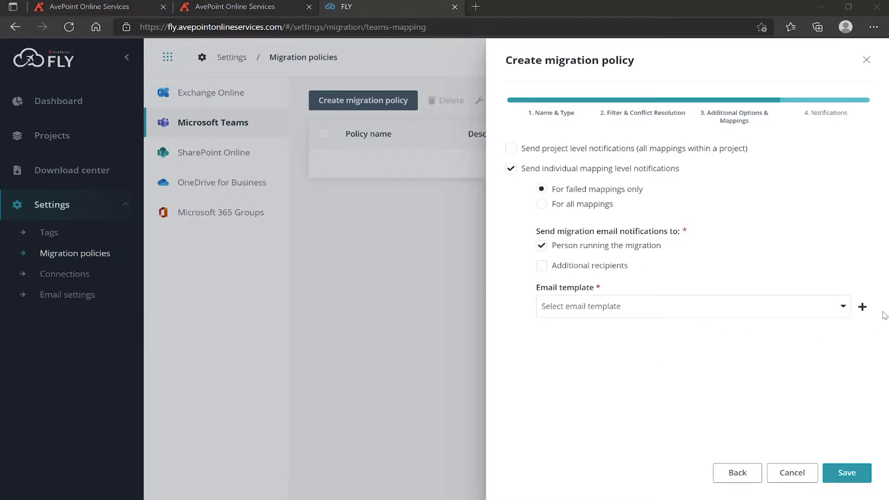
Start a new email template named "Individual Mapping Notifications" with the type Individual mapping migration notification.
click(862, 306)
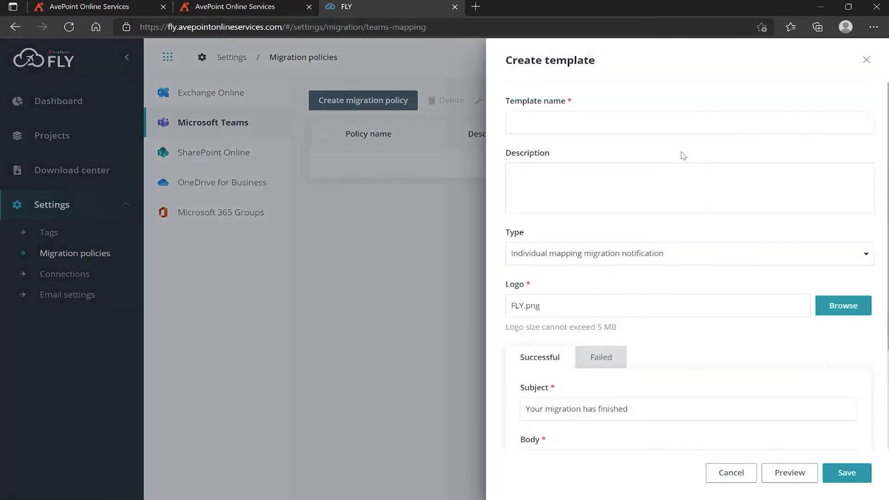
click(631, 122)
text(Individual Mapping Notifications)
click(599, 263)
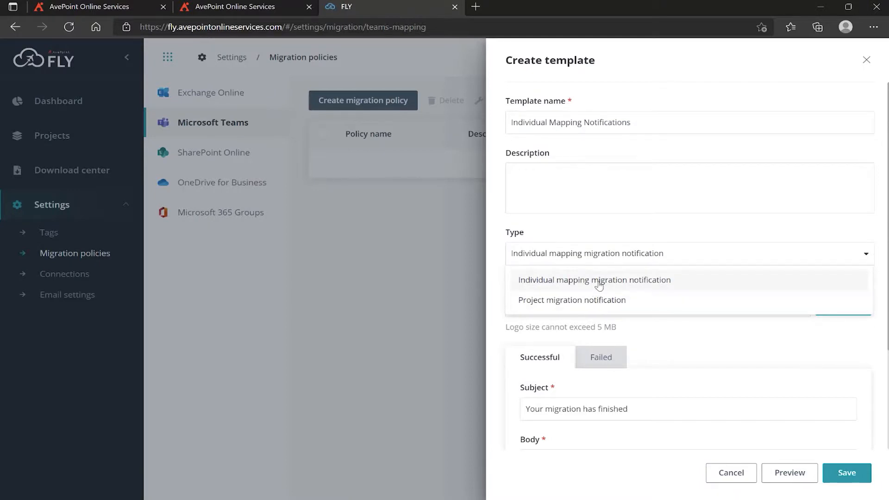
click(598, 280)
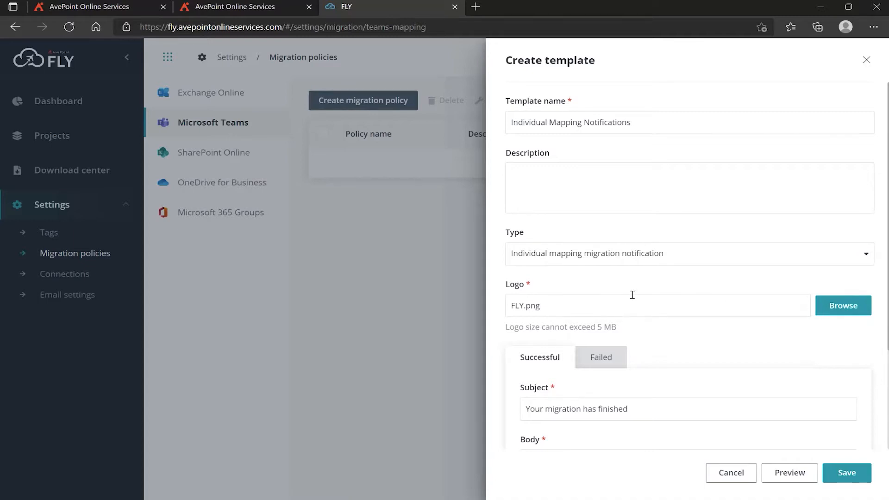
Check the email template's successful and failed messages, and save both the template and the Teams migration policy.
scroll(633, 295, down, 1)
scroll(656, 289, down, 1)
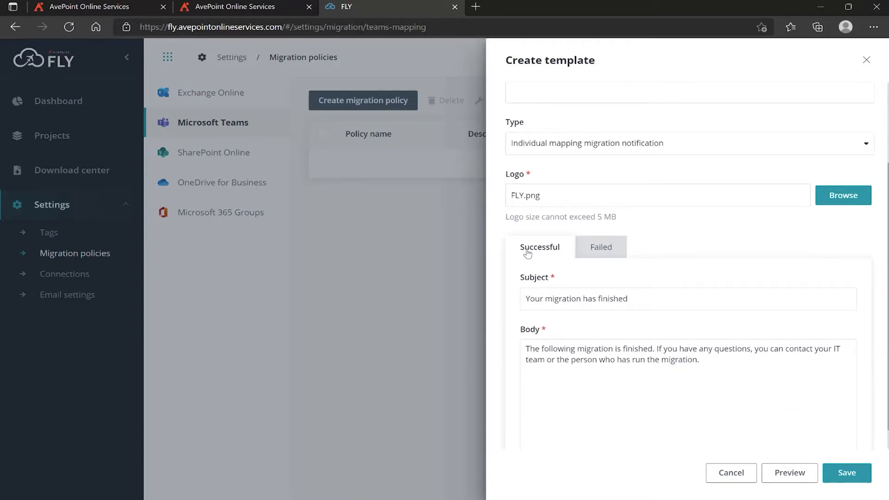
click(604, 247)
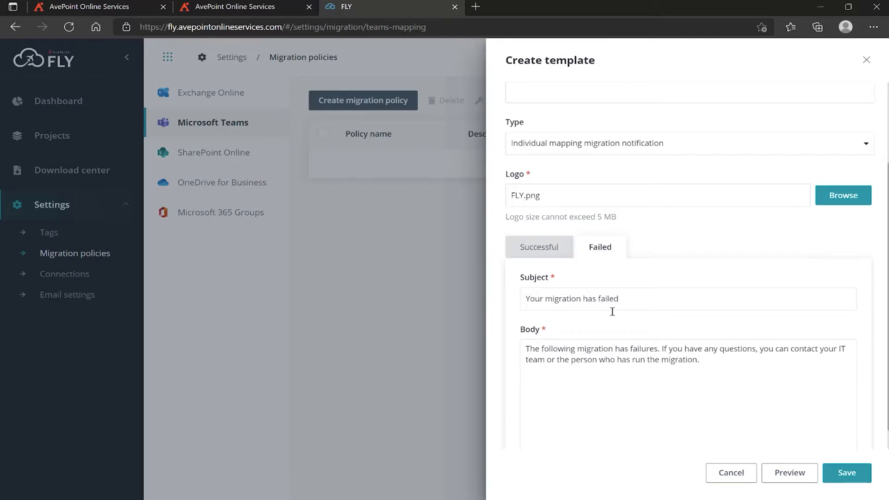
scroll(612, 311, down, 1)
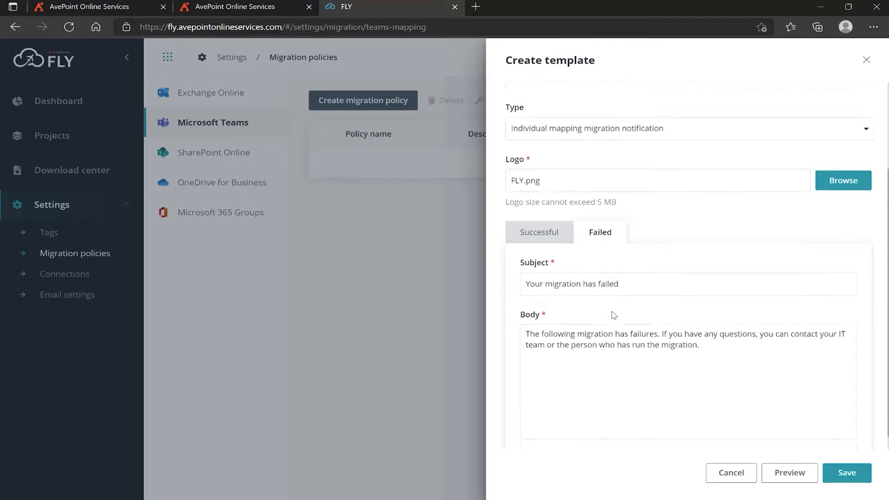
scroll(613, 311, up, 2)
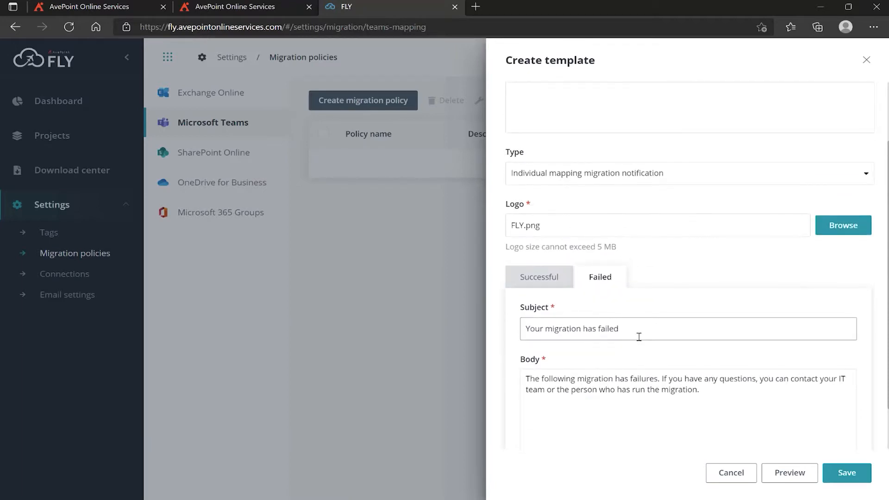
click(845, 474)
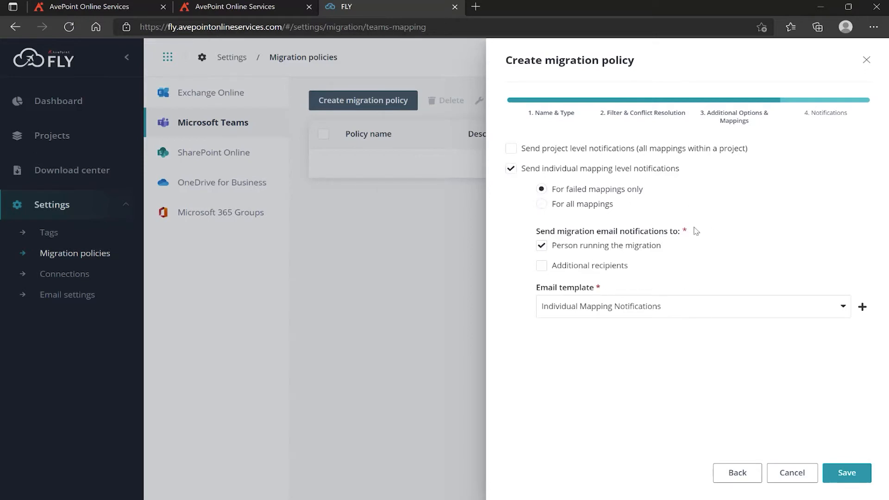
click(843, 477)
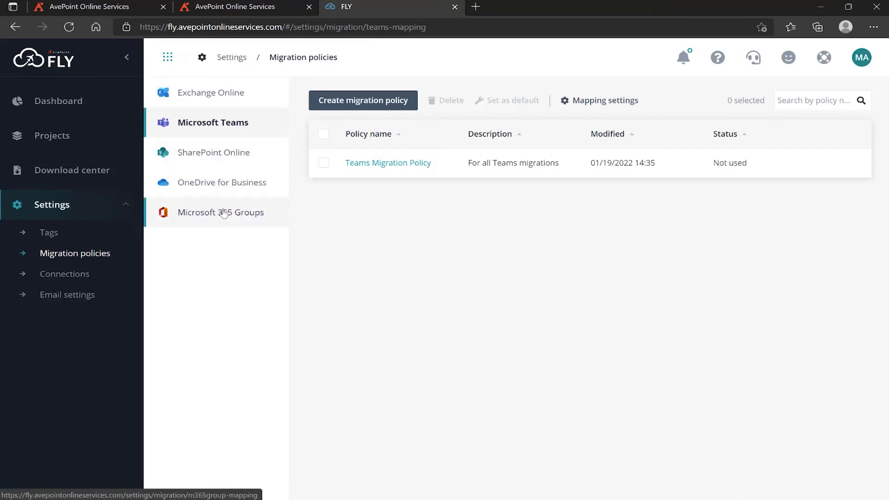
View the migration policy lists for Exchange Online and SharePoint Online, and return to the Microsoft Teams policies.
click(221, 94)
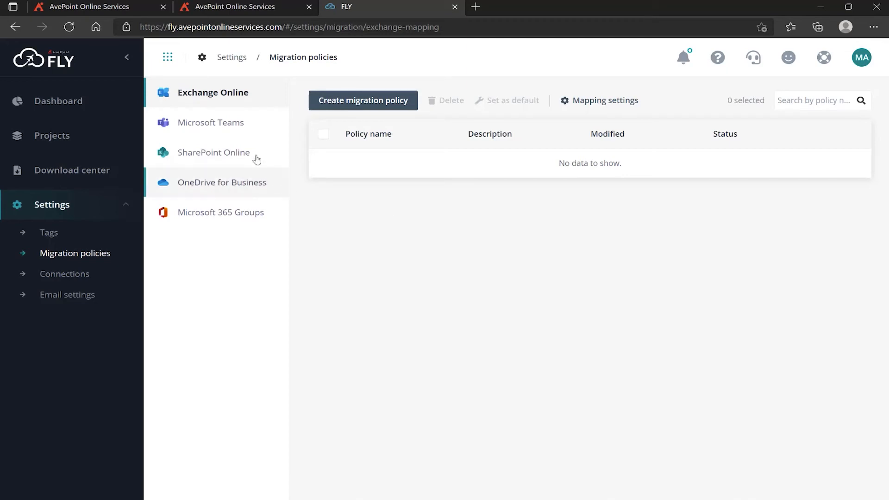
click(229, 157)
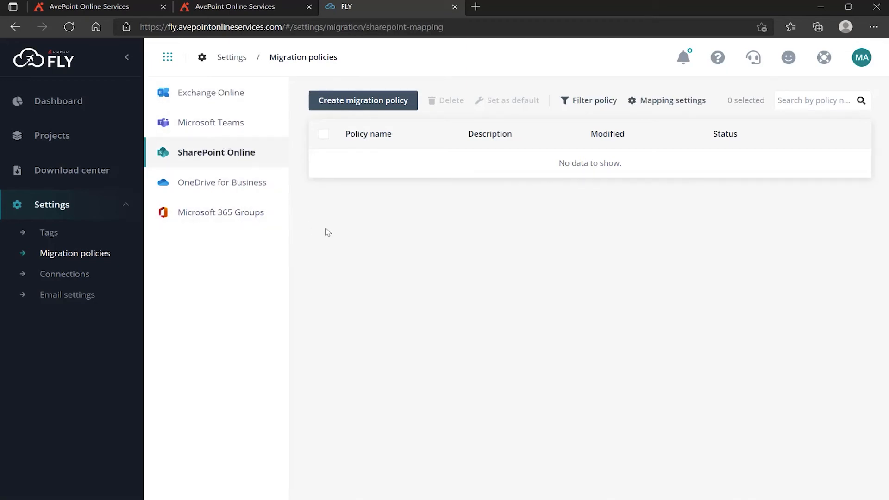
click(213, 126)
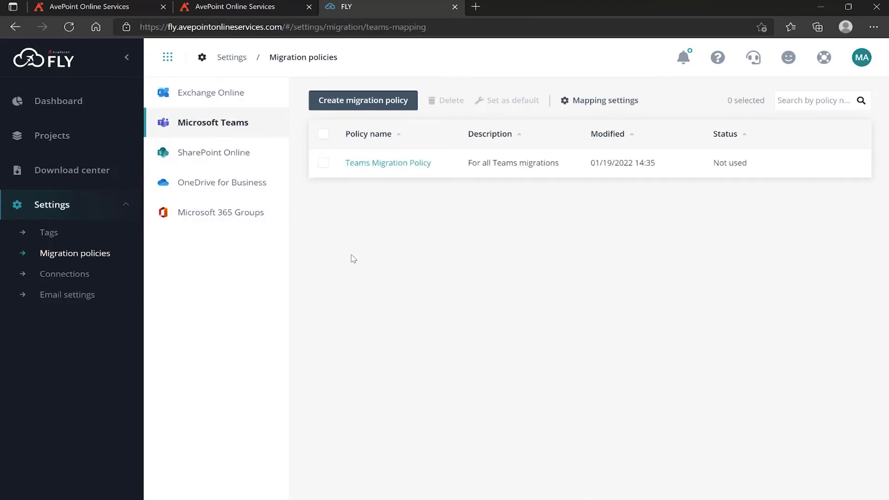